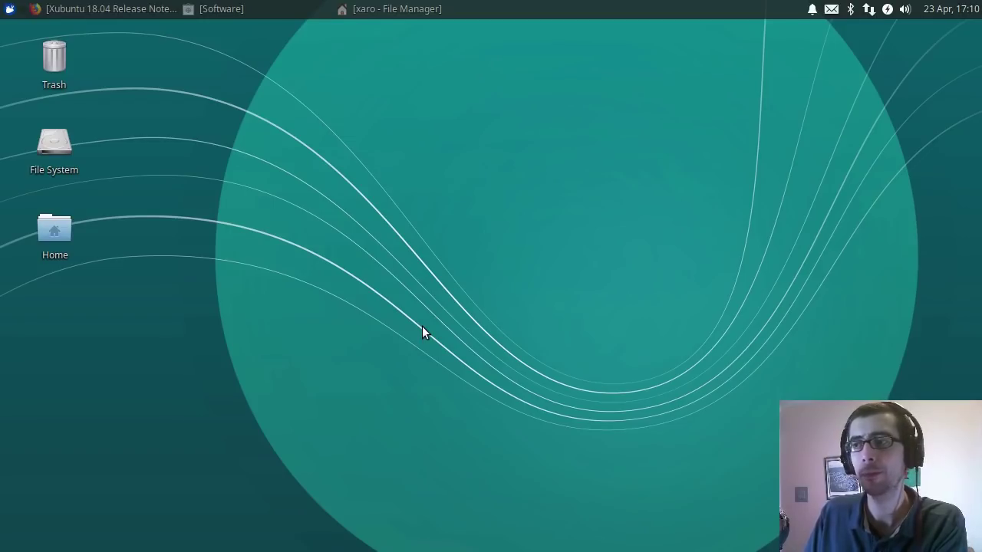
Step: Bring up the Xubuntu 18.04 release notes in Firefox, view the start of the page, and minimize the browser
click(133, 9)
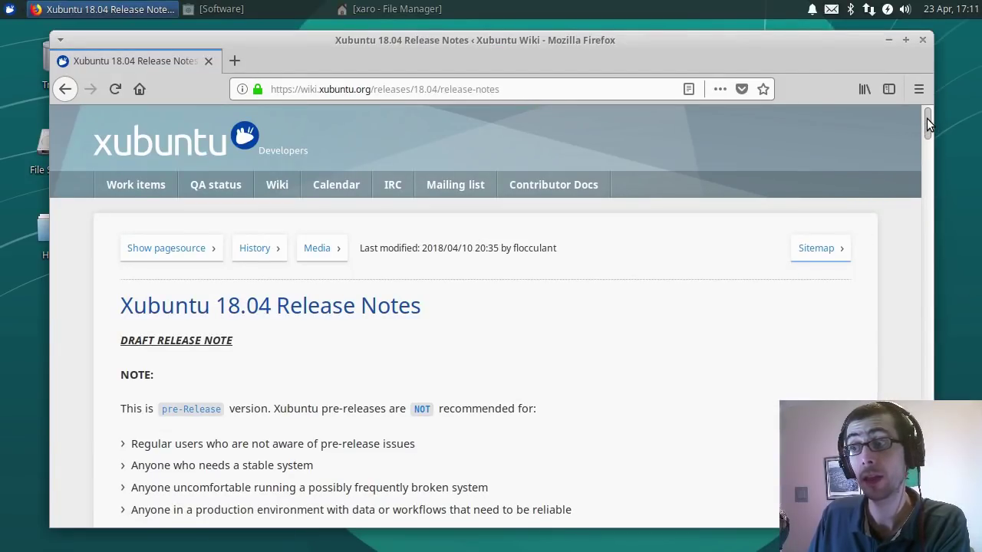
mouse_move(927, 119)
mouse_down()
mouse_move(926, 396)
mouse_move(932, 109)
mouse_up()
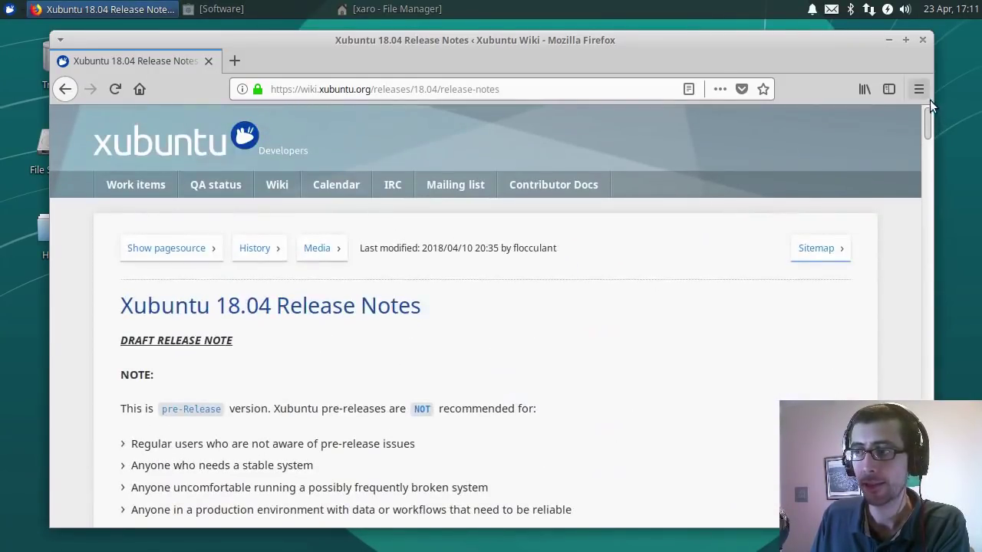
click(887, 42)
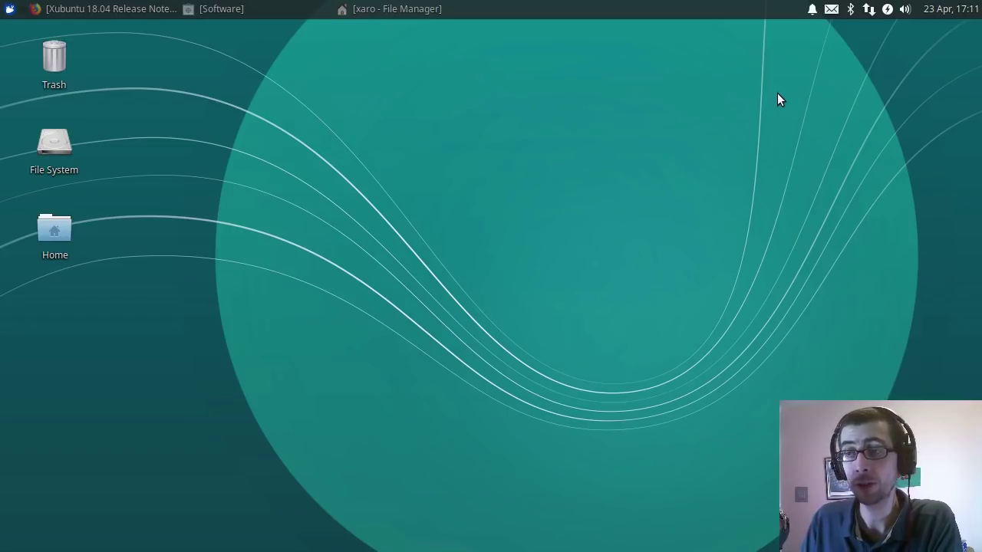
Step: Turn the Do not disturb notification mode on and back off, and check the notification list once more
click(813, 10)
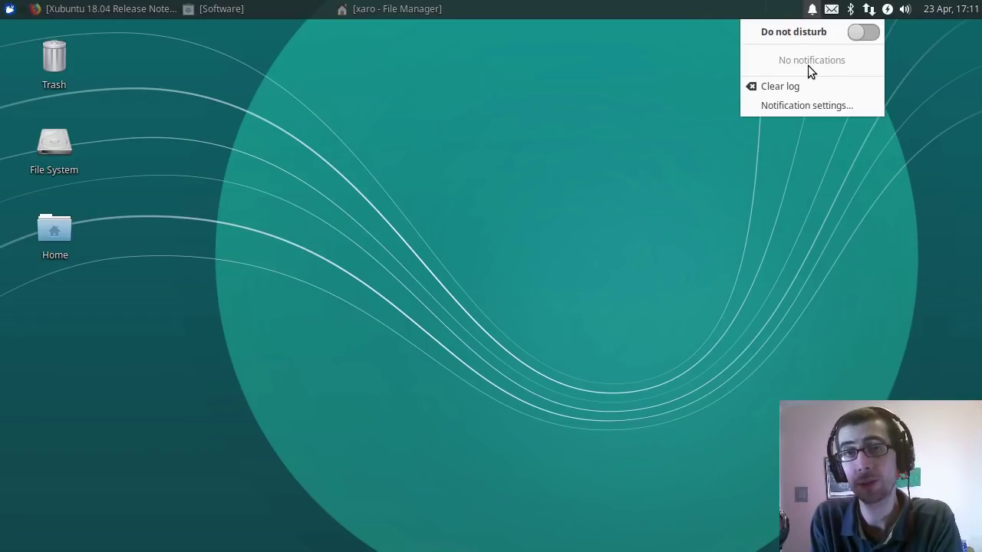
click(860, 37)
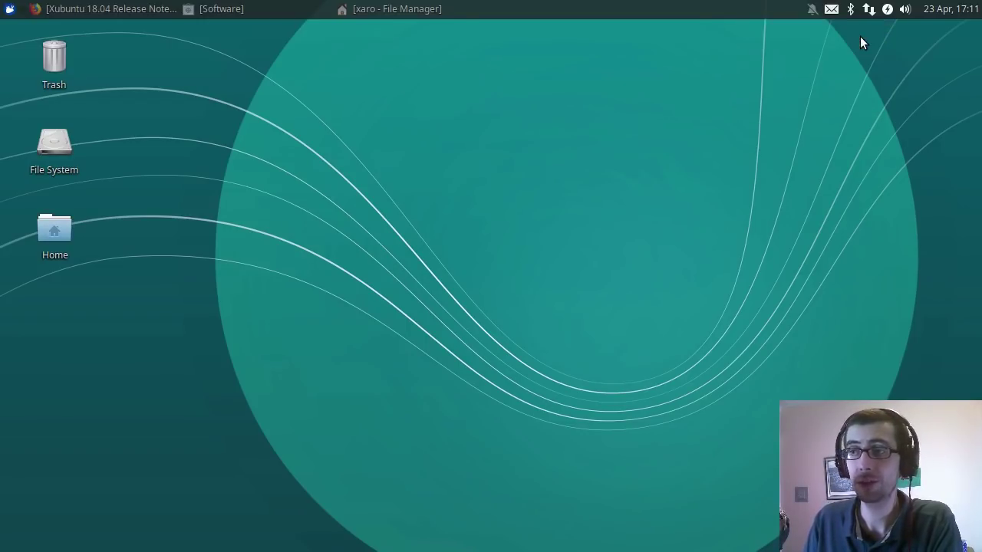
click(812, 9)
click(860, 32)
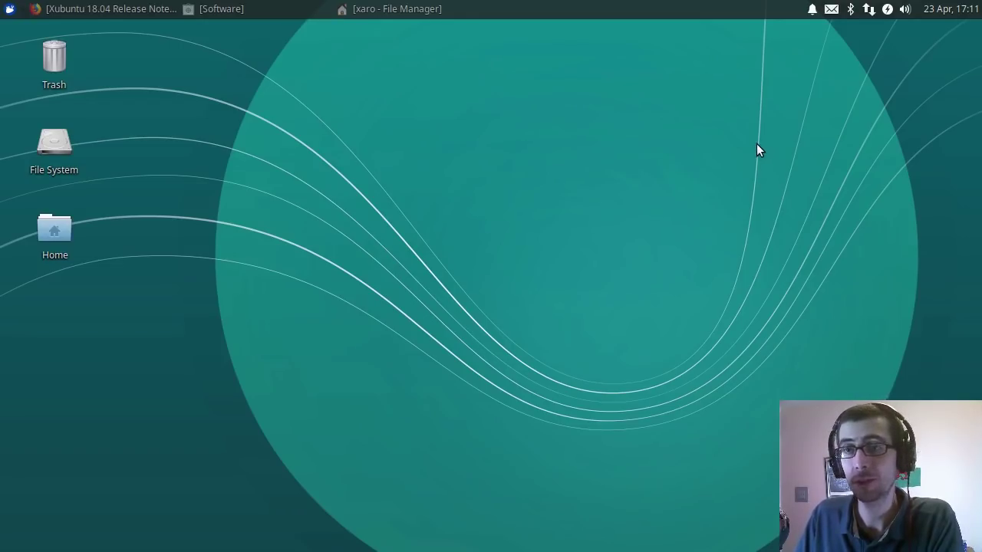
click(812, 10)
click(813, 13)
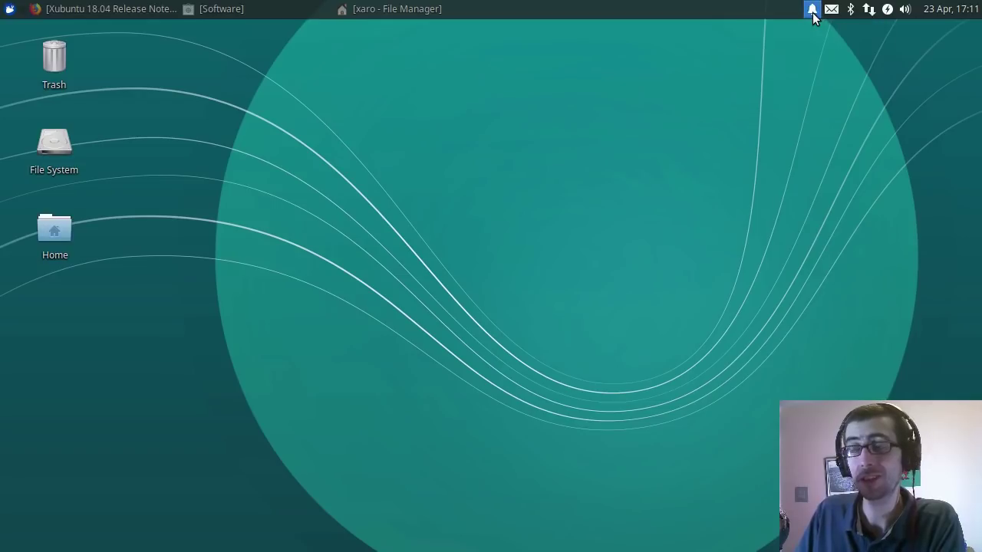
Step: Examine the mail options offered by the messages indicator and the options of the Bluetooth indicator
click(831, 9)
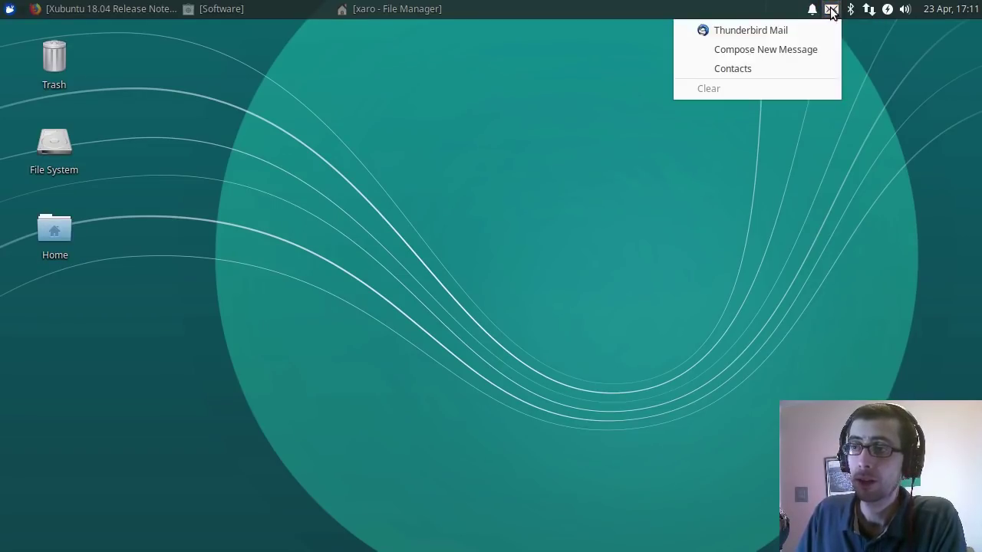
click(832, 10)
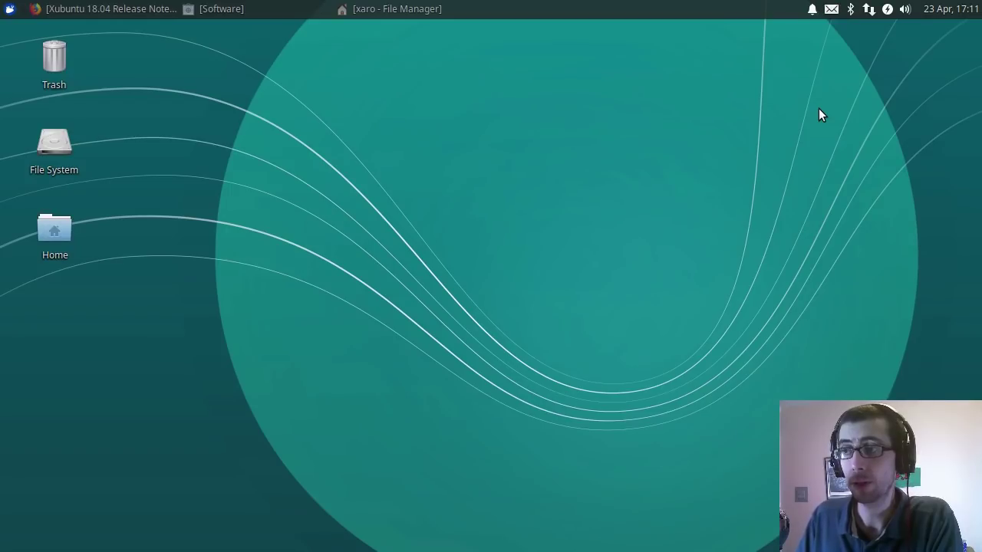
click(830, 12)
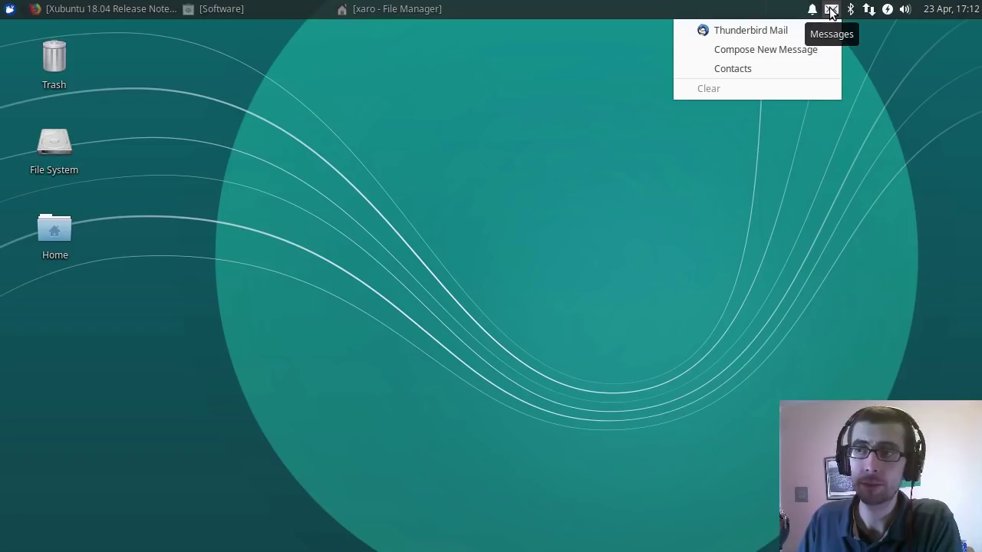
click(833, 12)
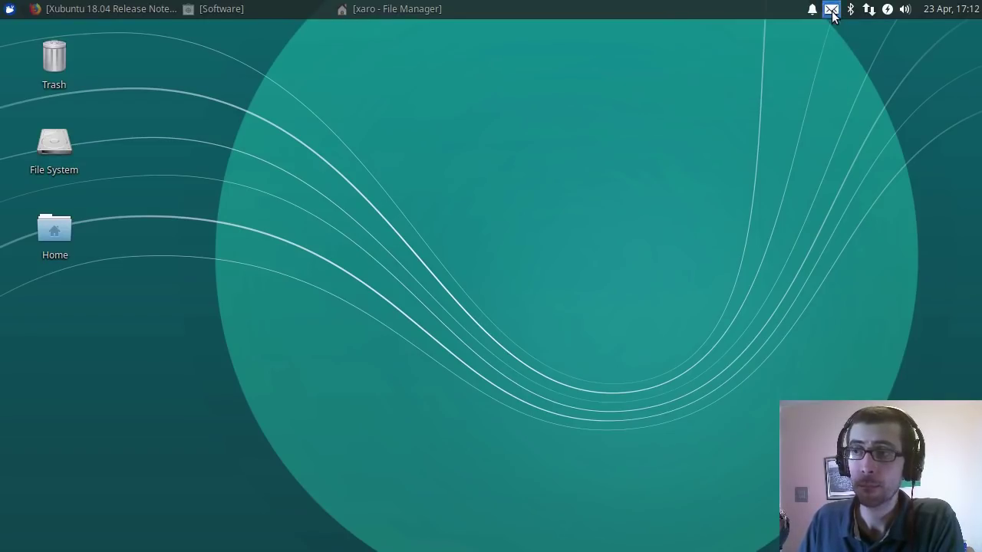
click(831, 13)
click(831, 12)
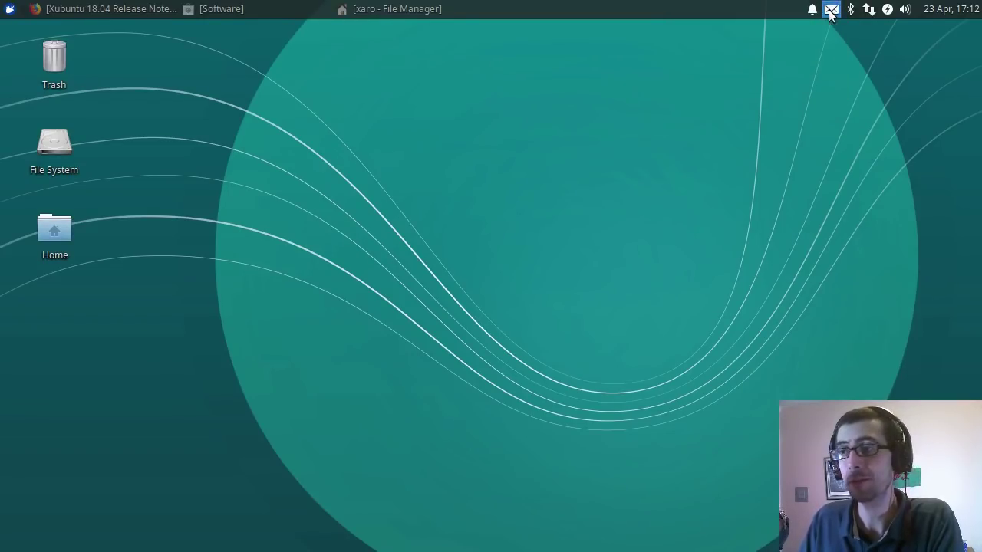
click(851, 12)
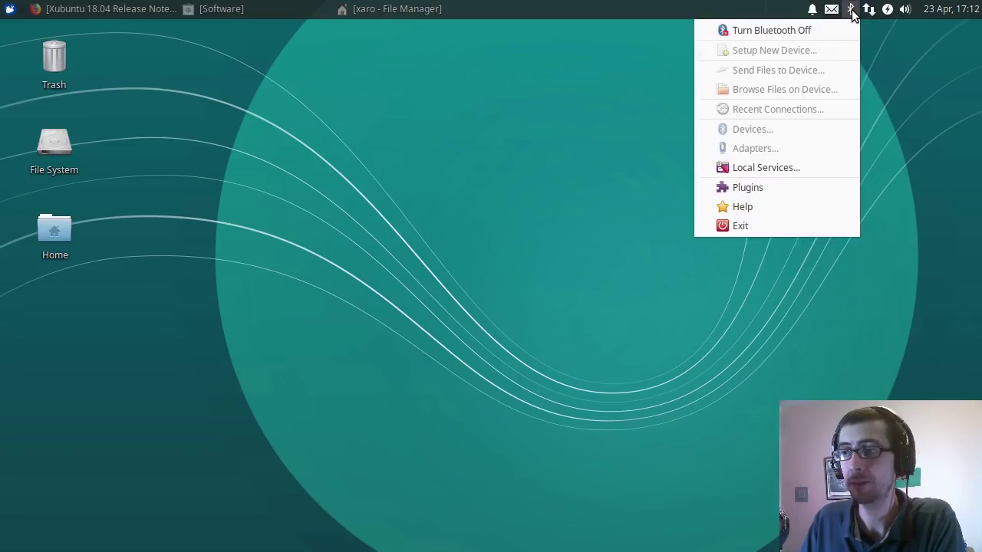
click(851, 11)
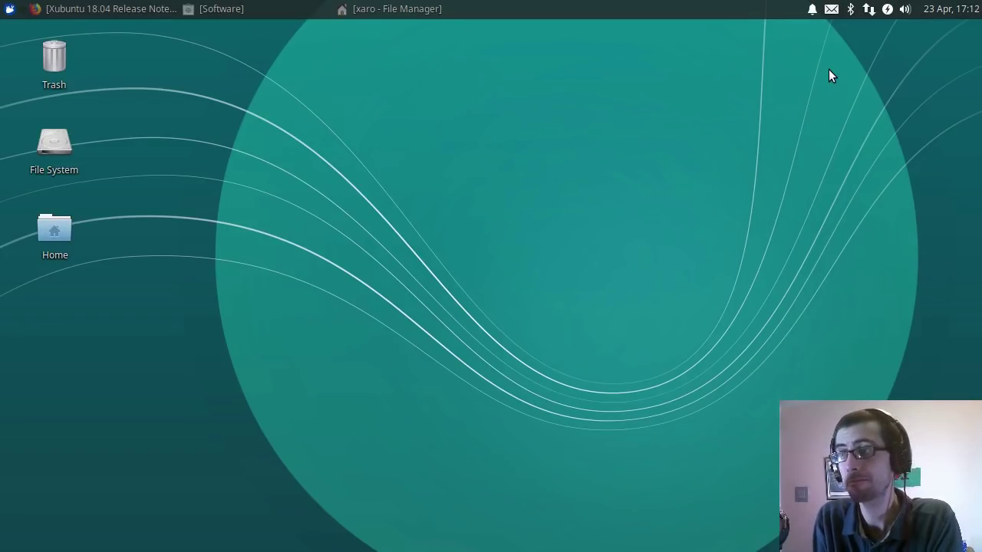
Step: Examine the network connection options and the power options, including presentation mode, without changing them
click(869, 9)
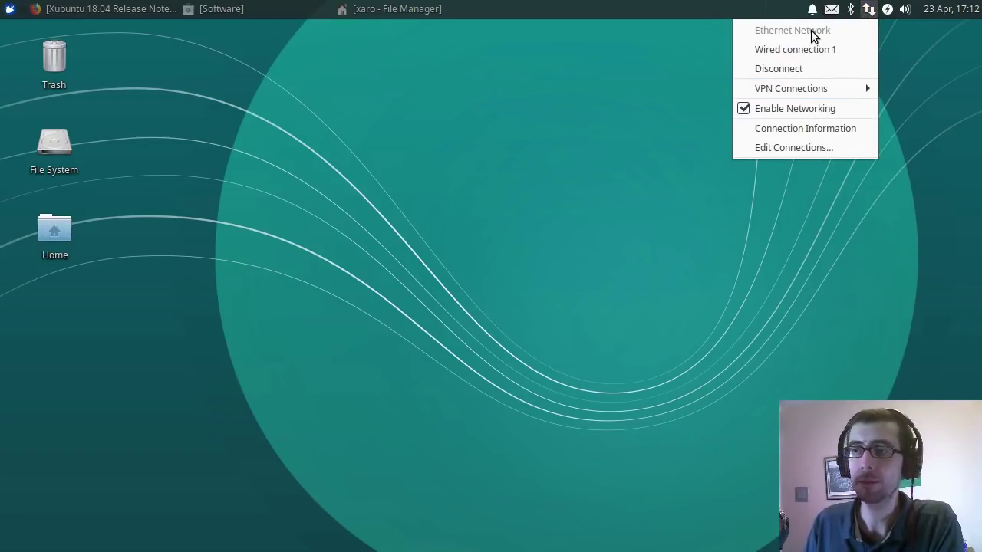
click(869, 9)
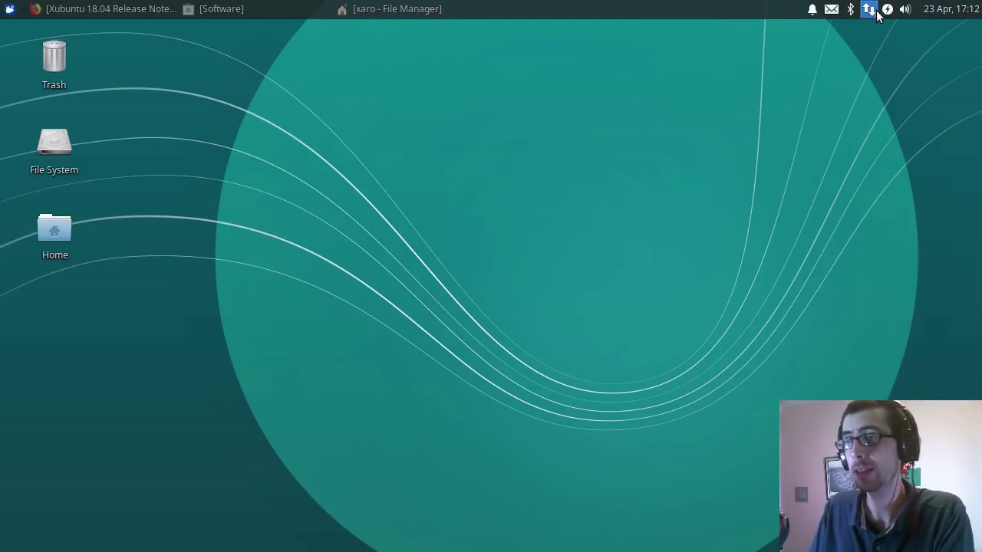
click(887, 9)
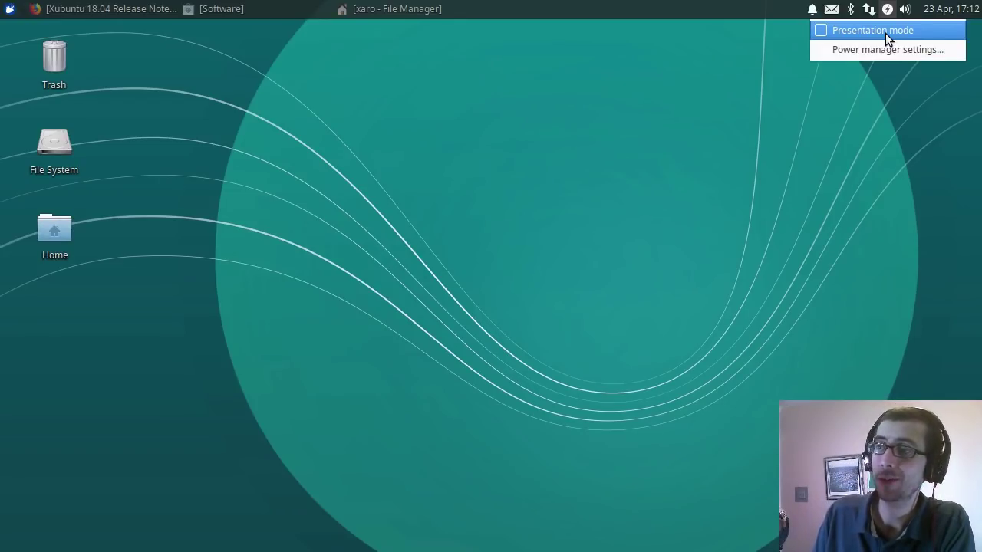
click(887, 11)
Step: Open the audio mixer, review its Configuration, Input Devices and Playback settings, and close it
click(905, 11)
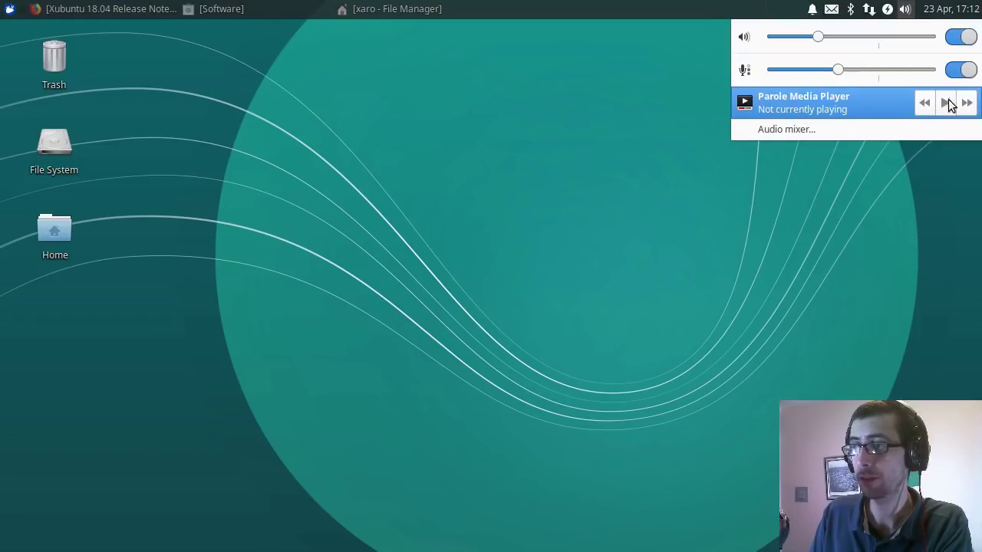
click(801, 130)
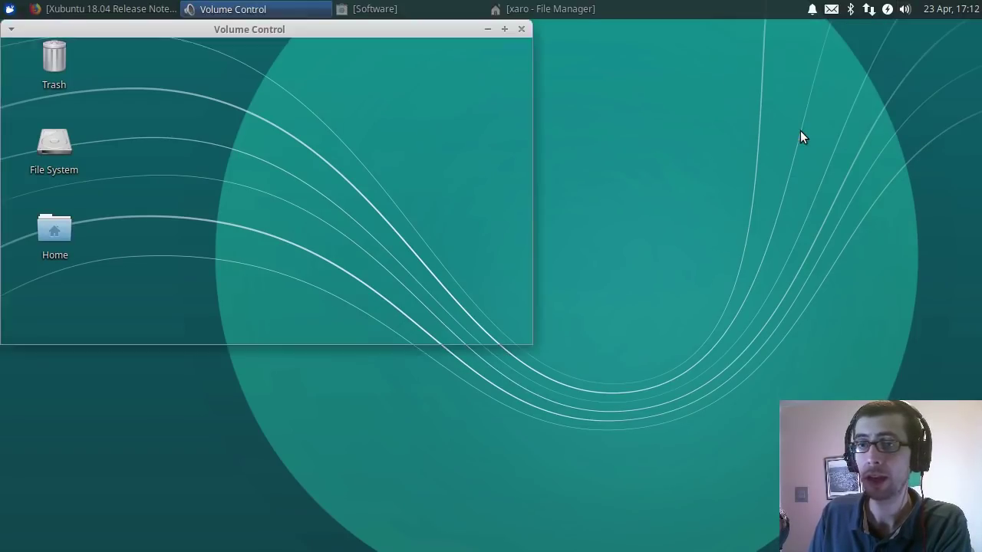
drag(312, 30, 391, 59)
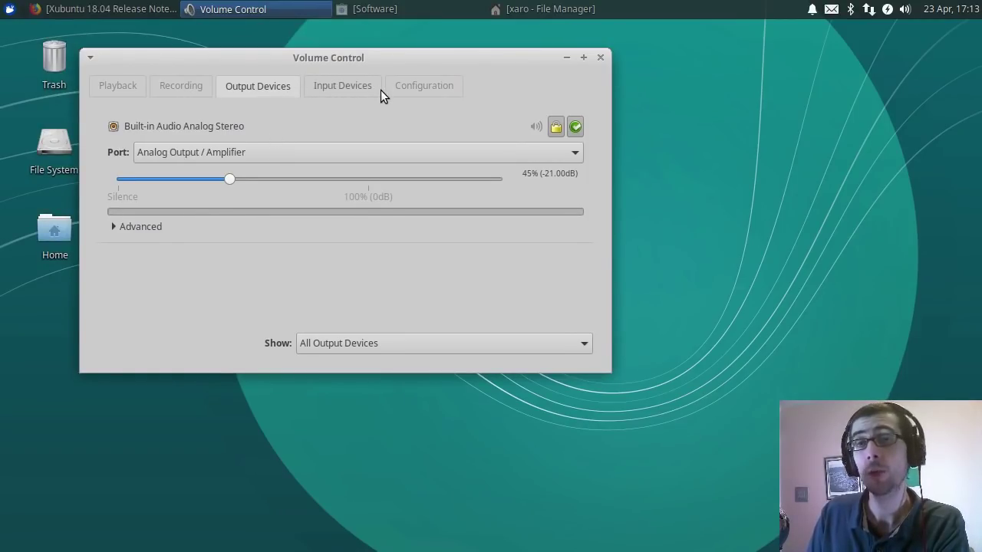
click(425, 85)
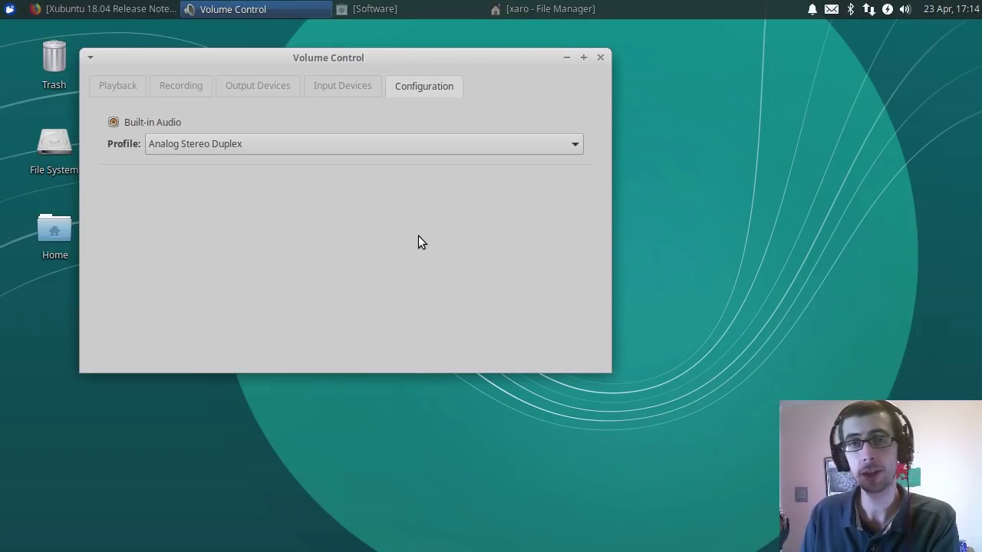
click(345, 86)
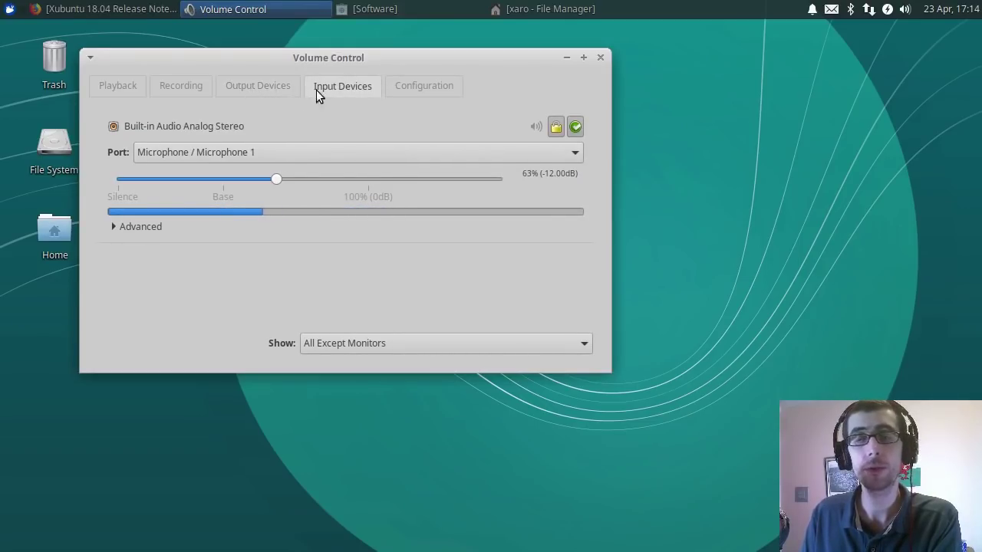
click(116, 86)
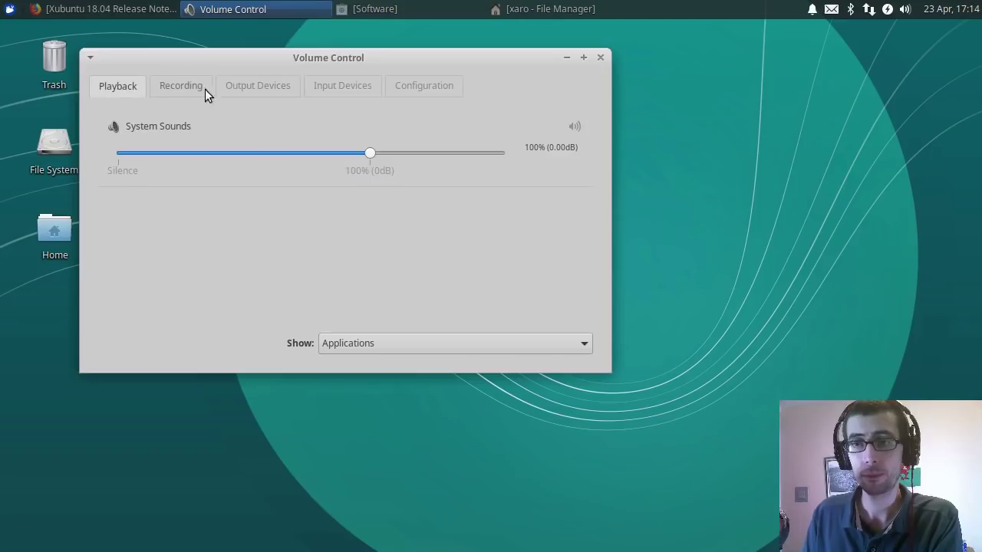
click(601, 58)
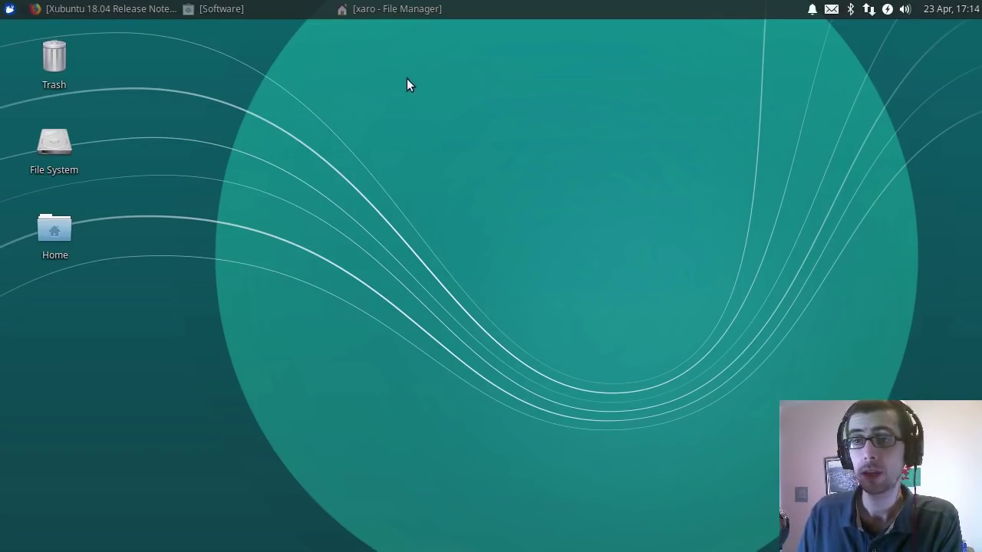
Step: Restore the file manager window, view its About information, and close the file manager
click(393, 11)
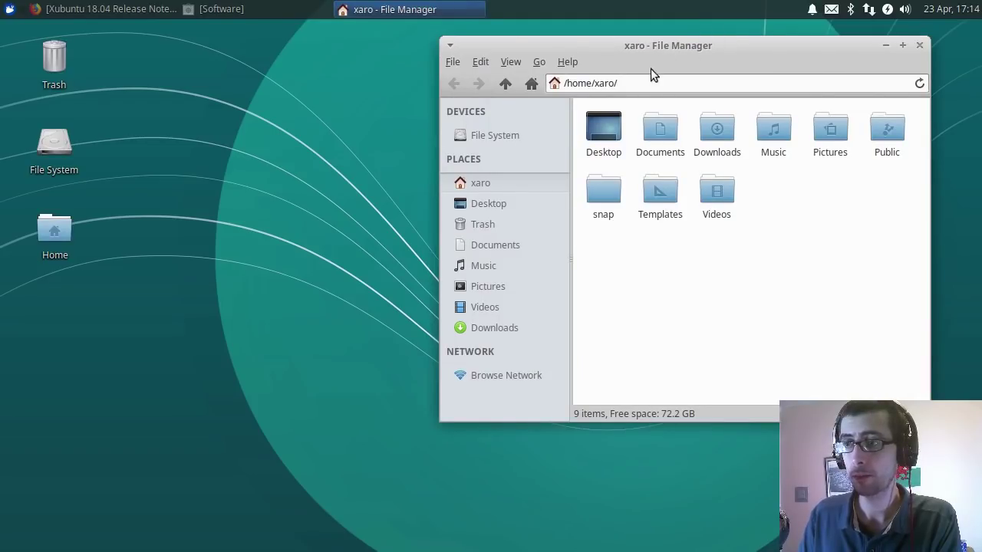
click(567, 61)
click(579, 97)
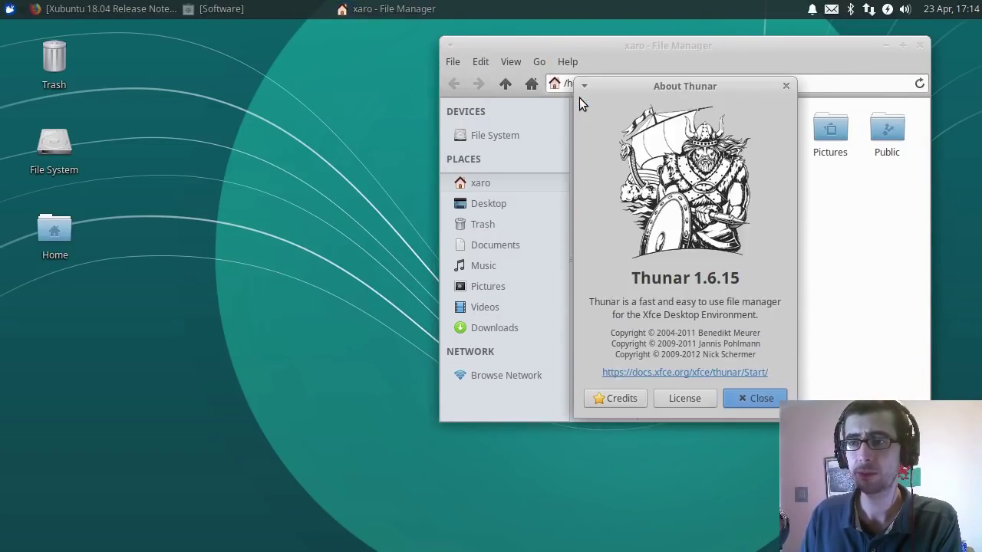
click(755, 399)
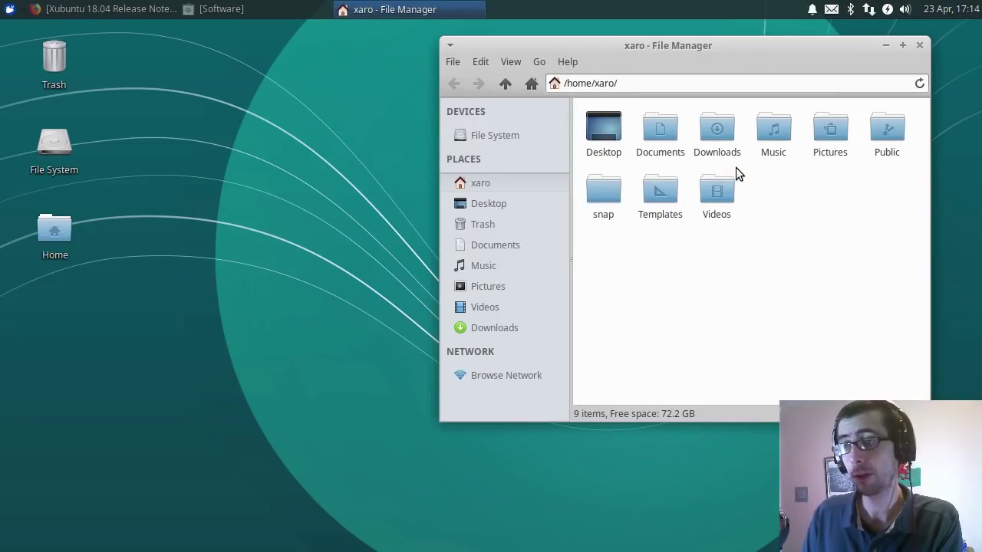
click(830, 132)
click(824, 220)
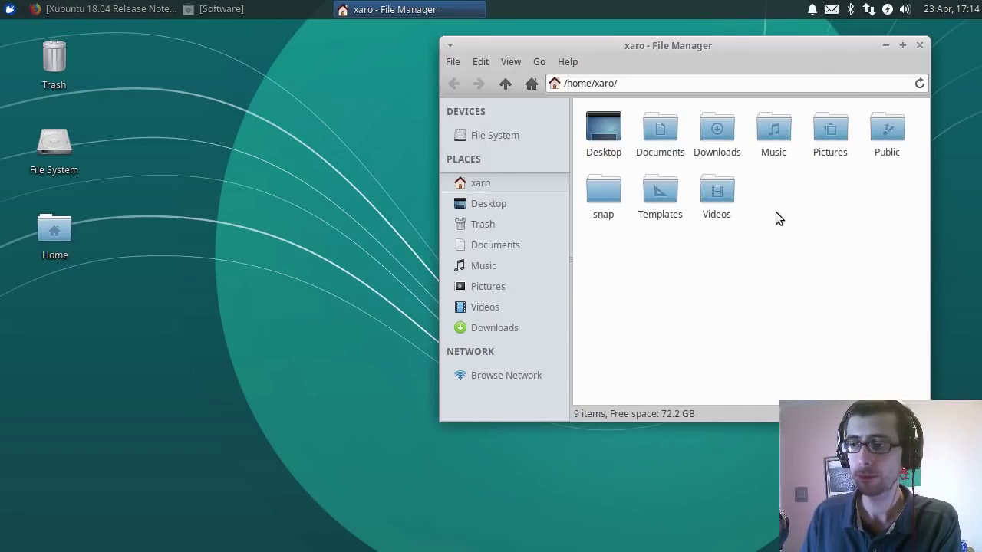
drag(836, 51, 846, 54)
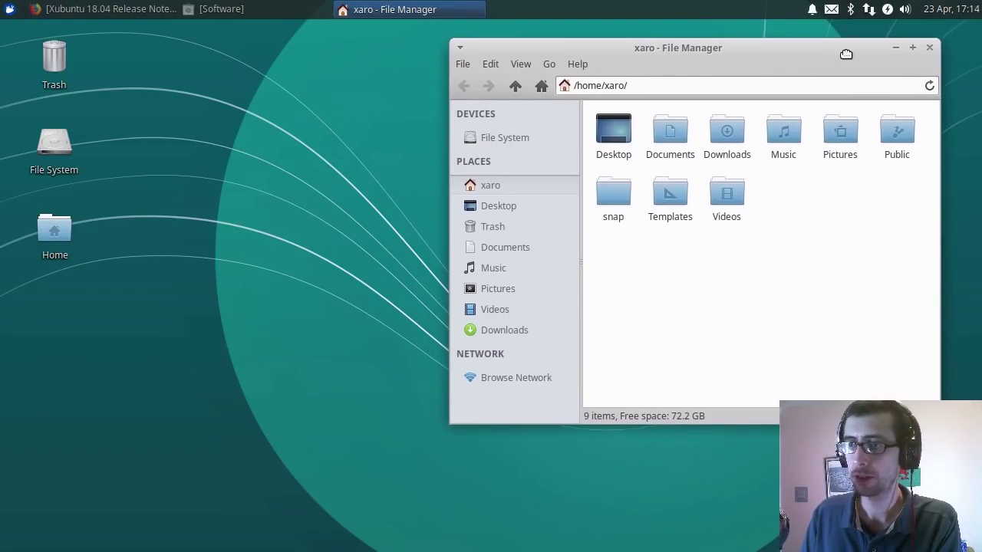
click(930, 49)
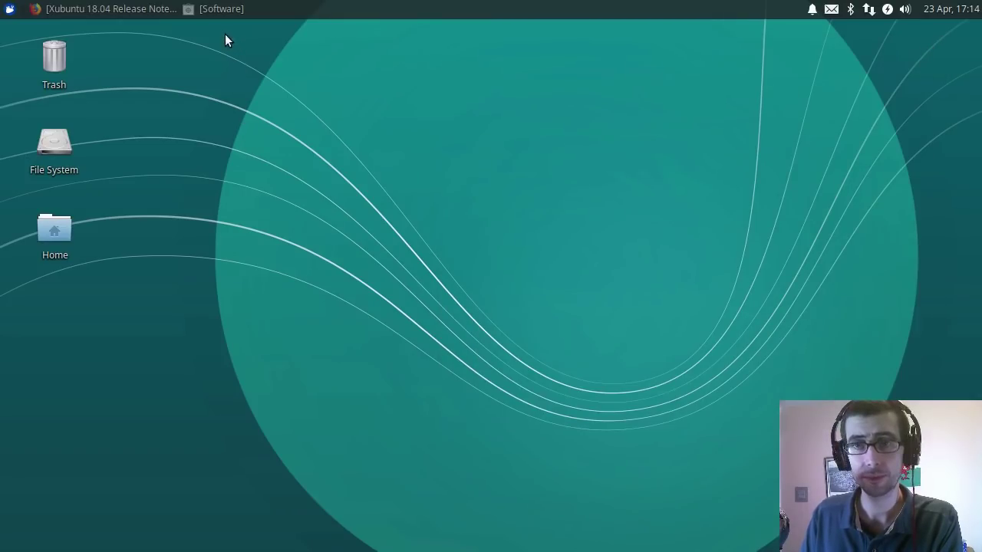
Step: Switch to Firefox, view its About information to check the version, and minimize the browser
click(119, 14)
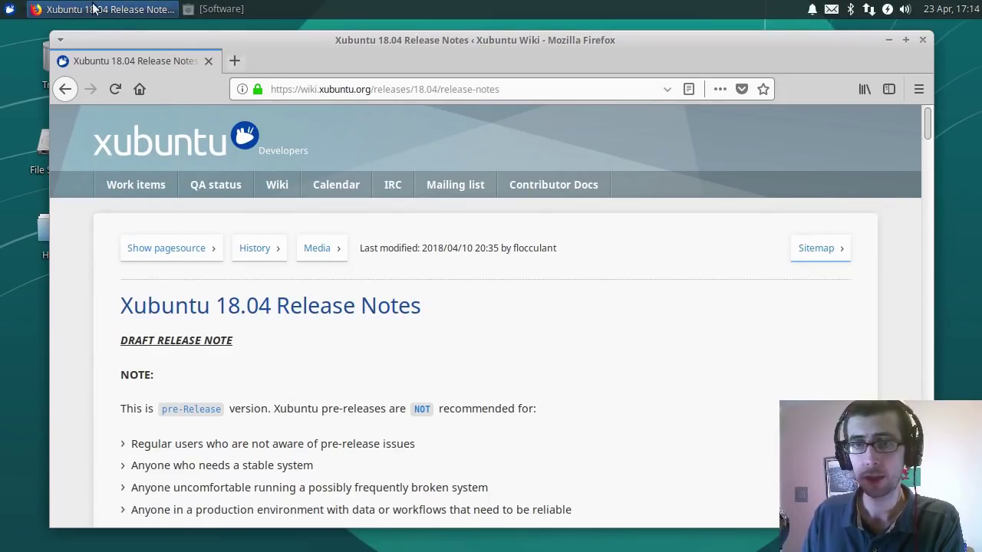
click(918, 89)
click(770, 487)
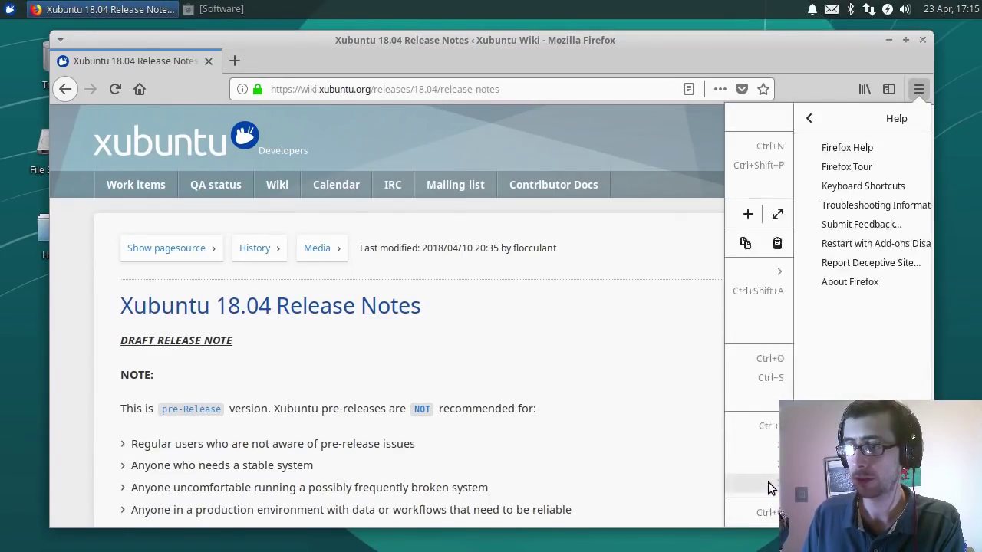
click(795, 286)
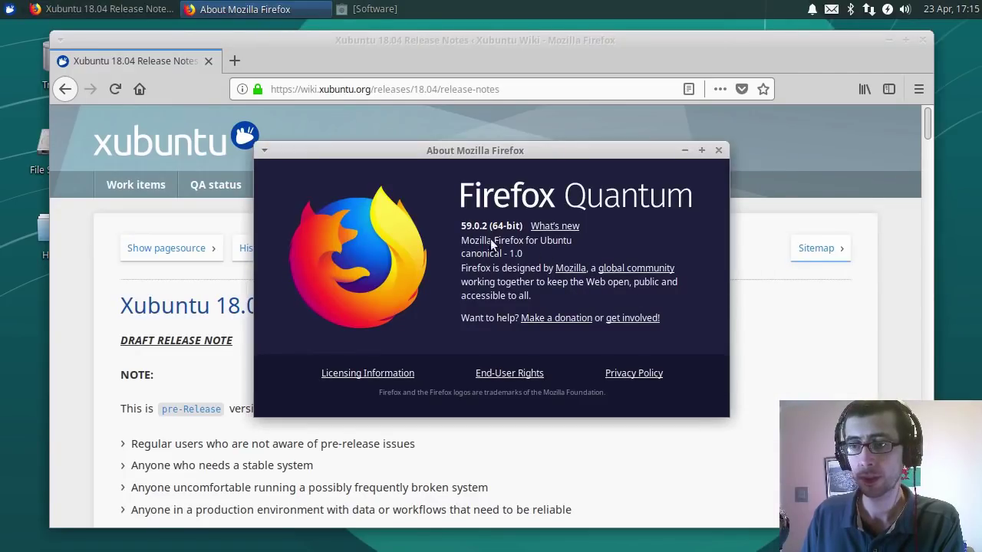
click(719, 151)
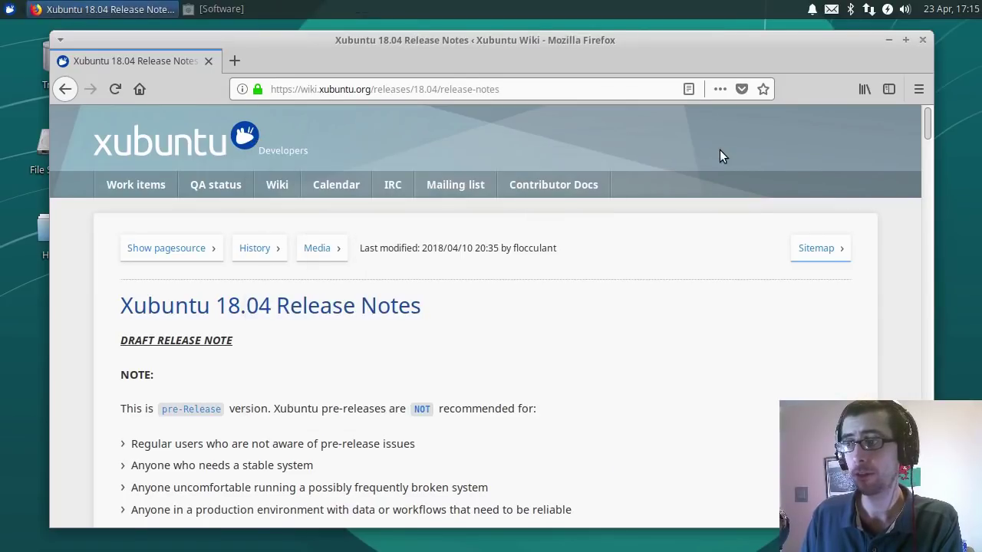
click(887, 41)
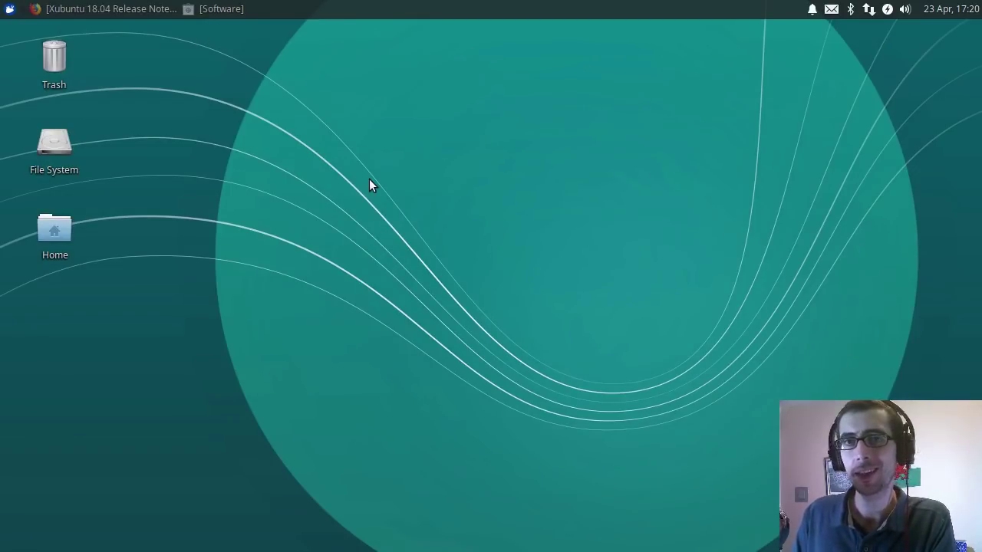
Step: Switch to the Software application and open the Firefox Web Browser page from Editor's Picks
click(252, 12)
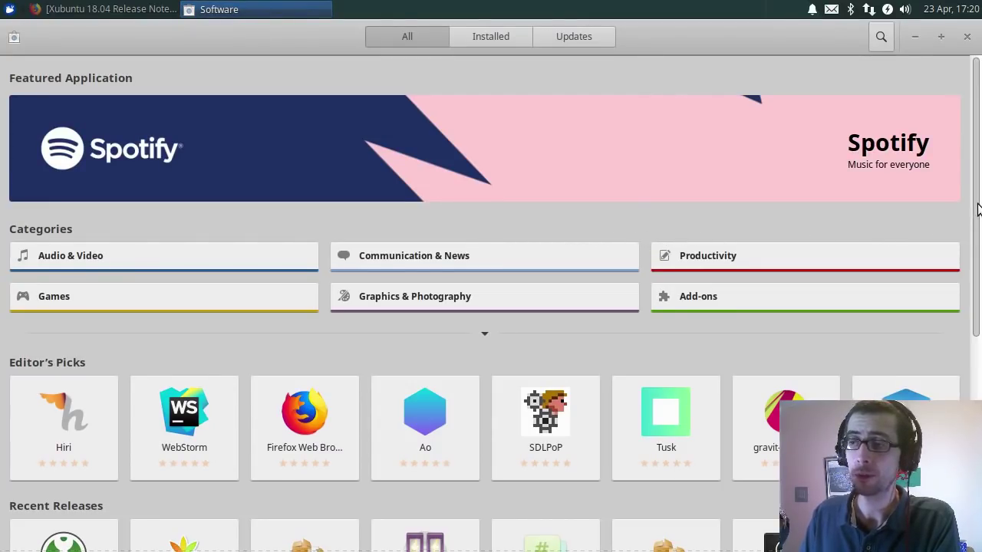
drag(977, 204, 955, 354)
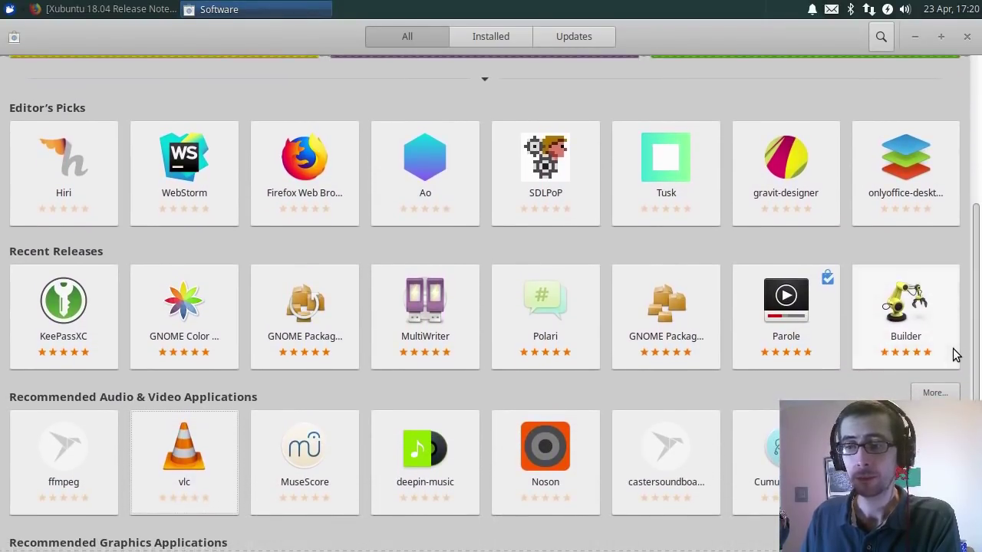
click(313, 173)
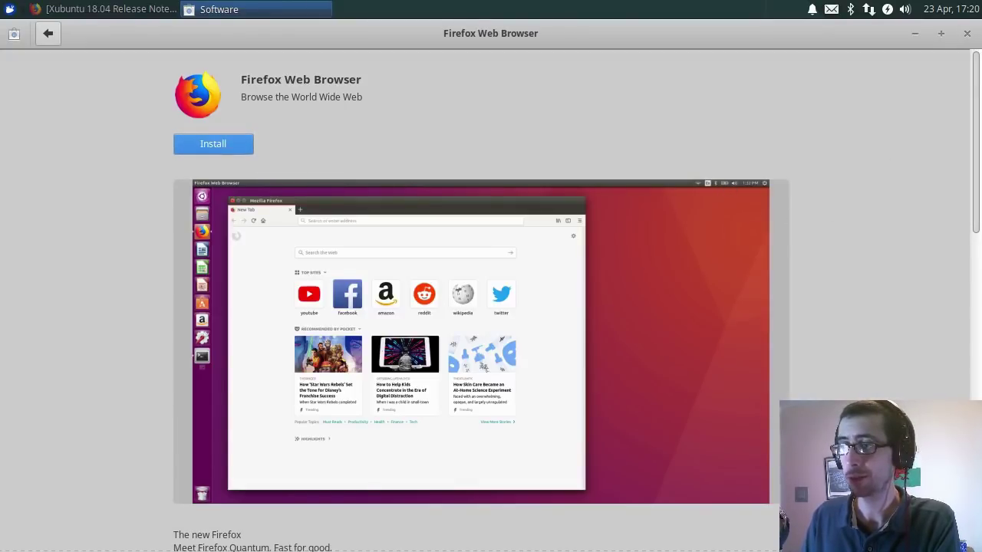
Step: Read the Firefox Web Browser listing's description and package details, and return to the software overview
drag(978, 66, 952, 181)
scroll(935, 248, down, 10)
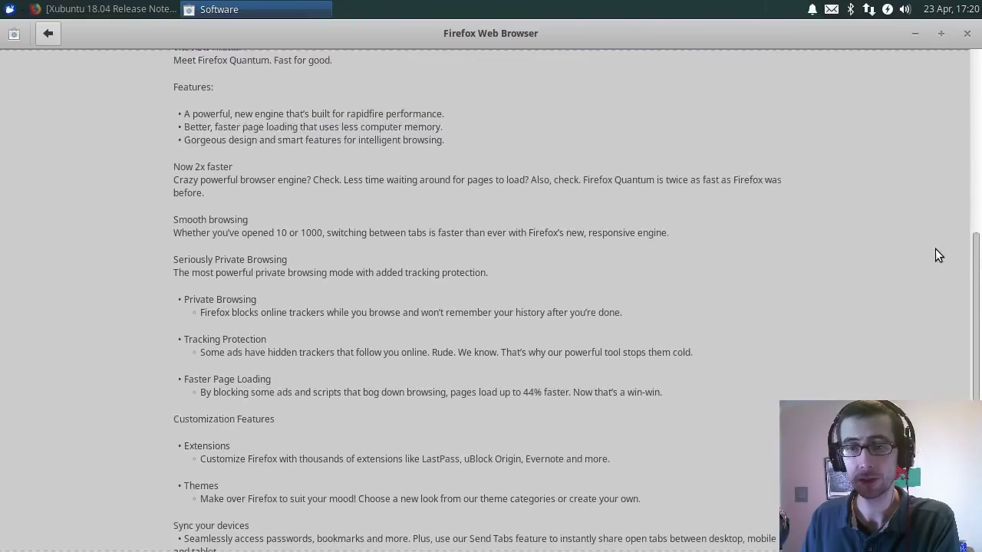
scroll(927, 313, up, 15)
scroll(906, 115, down, 5)
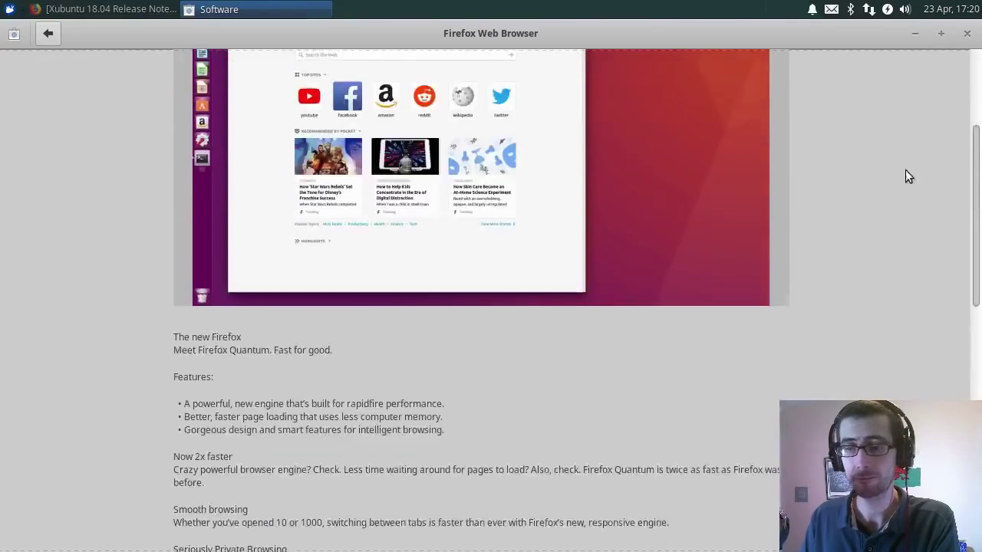
scroll(911, 92, up, 5)
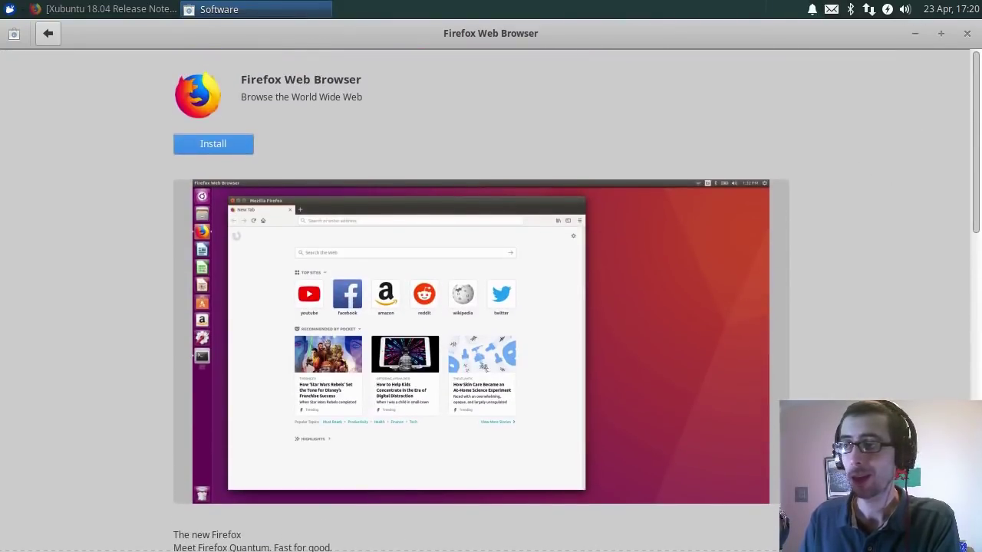
scroll(959, 344, down, 15)
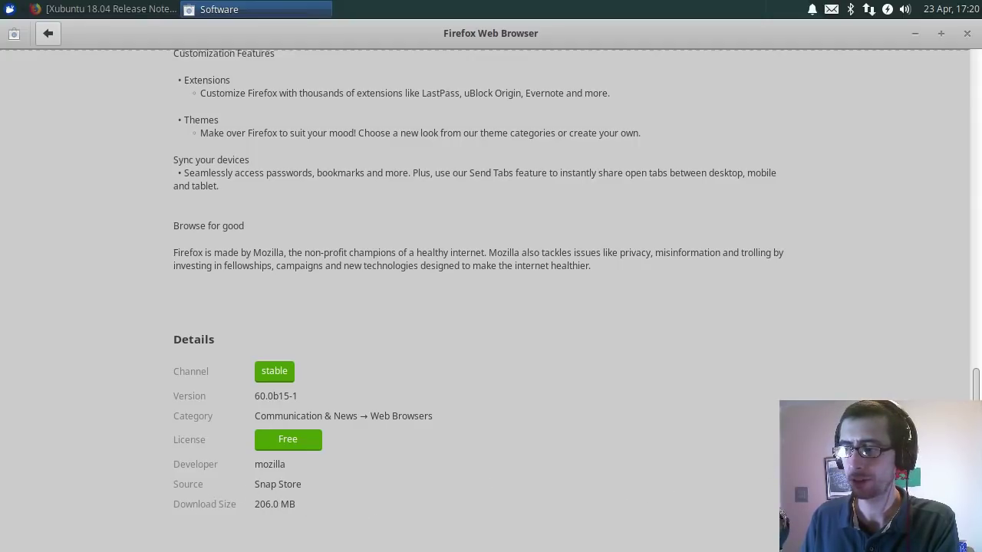
scroll(956, 208, up, 15)
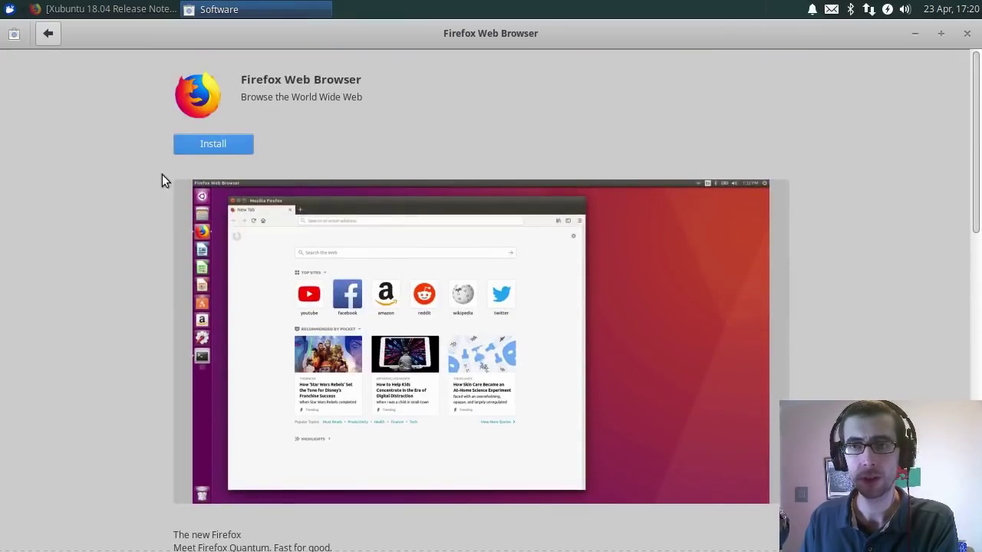
click(51, 36)
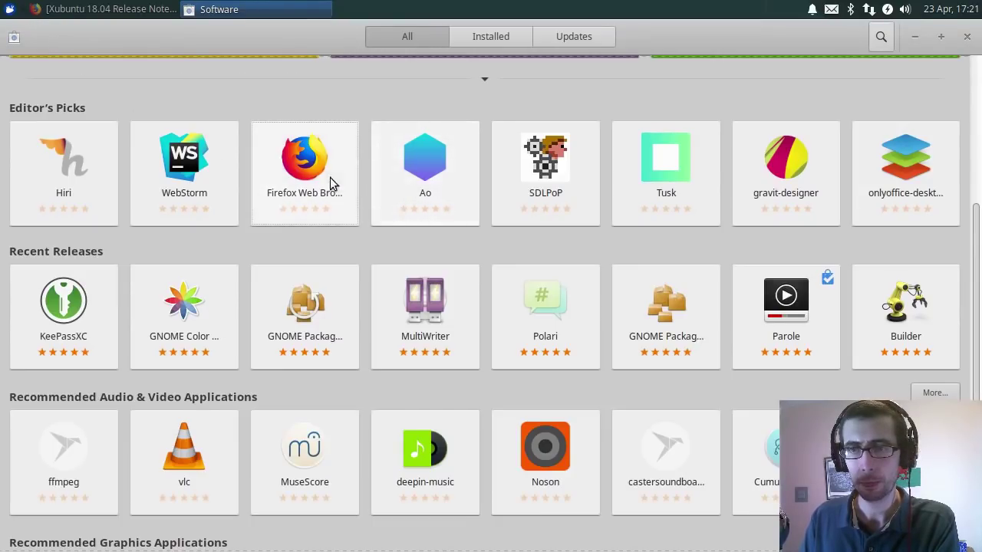
Step: Search the software catalogue for "obs" and open the OBS Studio page
drag(975, 301, 936, 103)
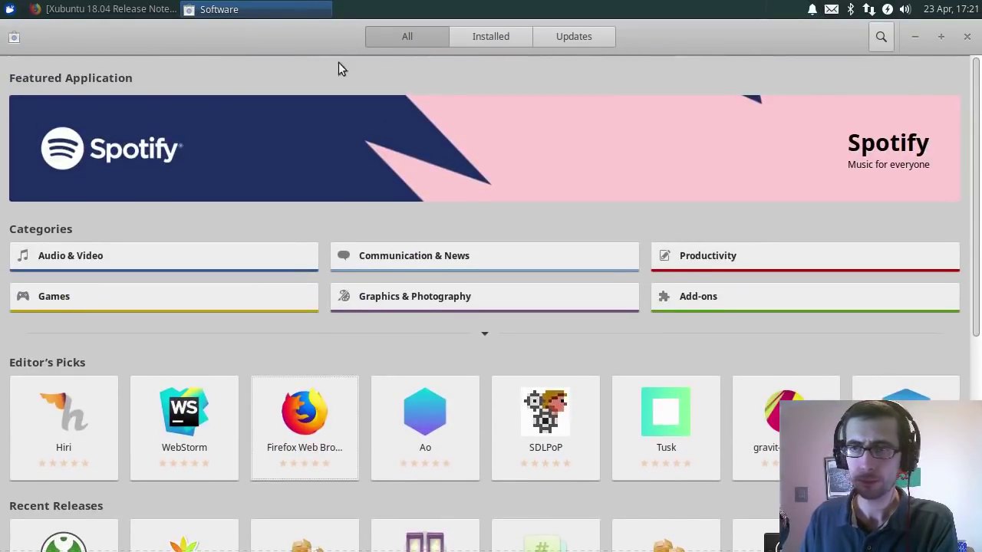
click(879, 37)
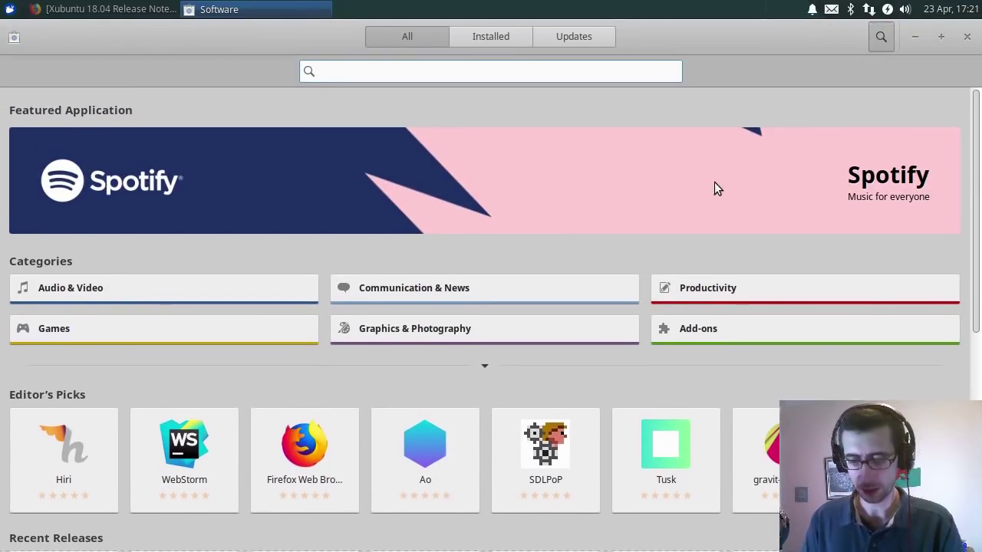
text(obs)
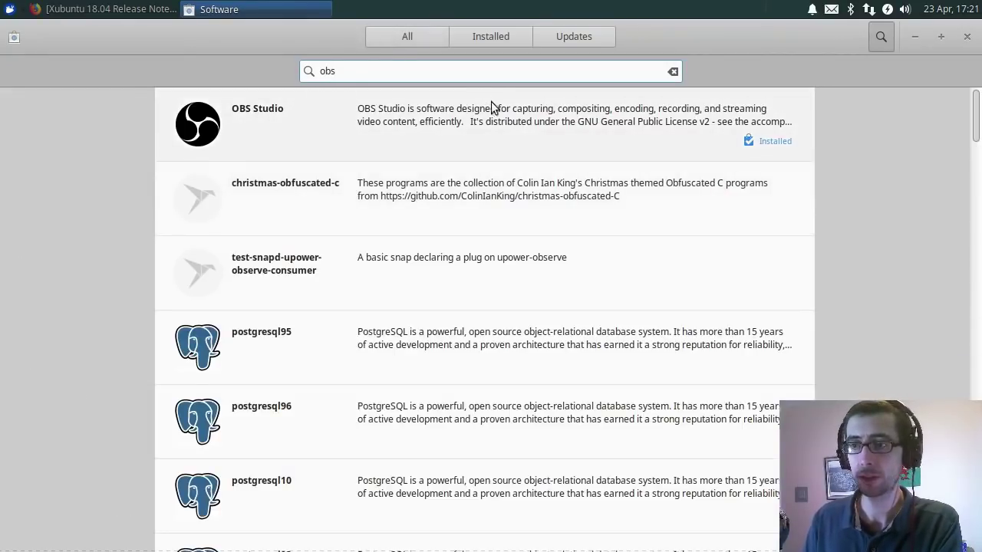
click(491, 103)
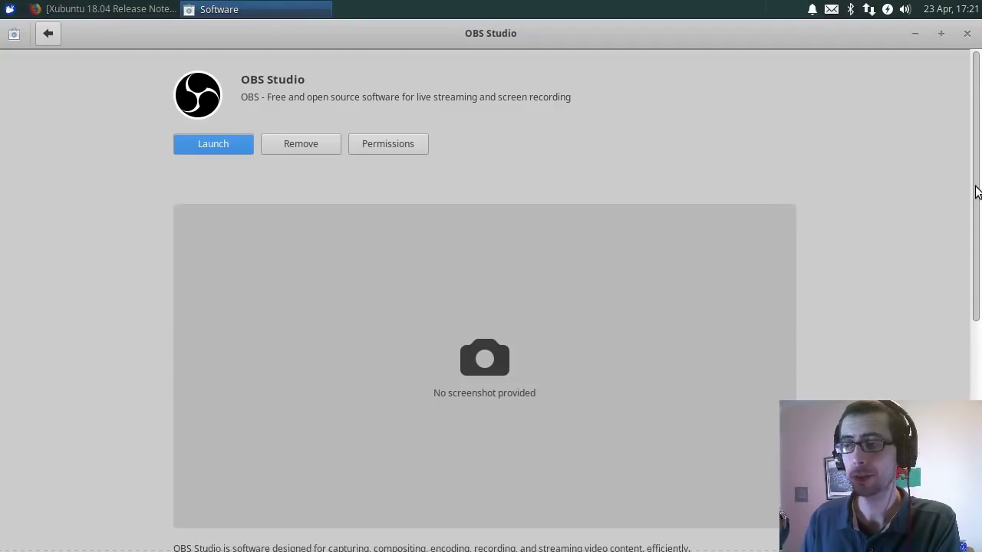
Step: Review the OBS Studio description and details, clear the search, and return to the overview of all applications
drag(977, 192, 965, 420)
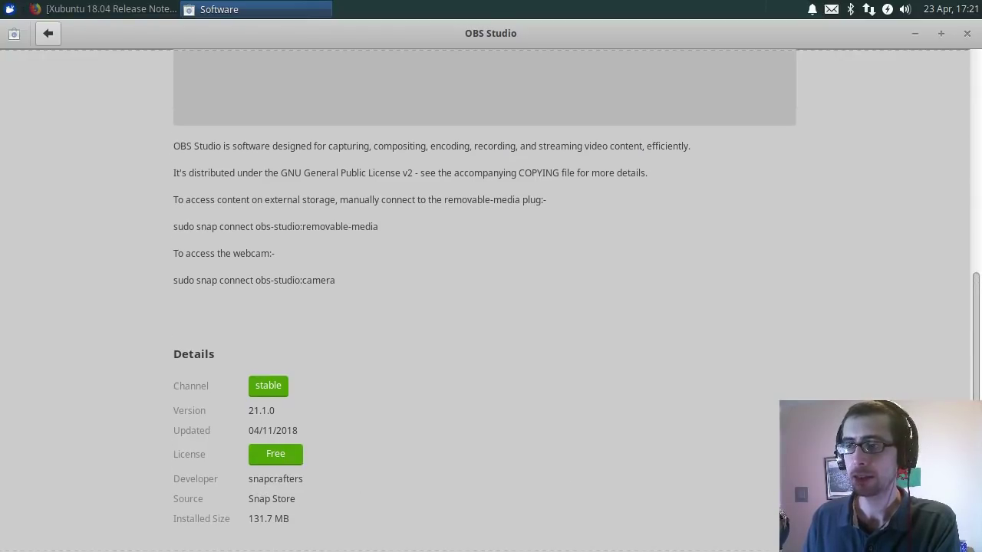
drag(964, 420, 938, 184)
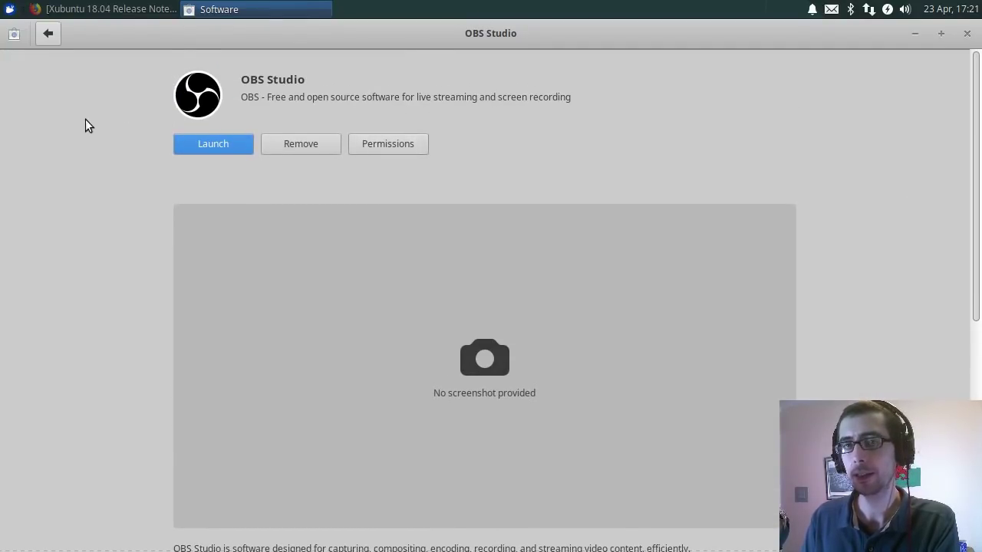
click(47, 34)
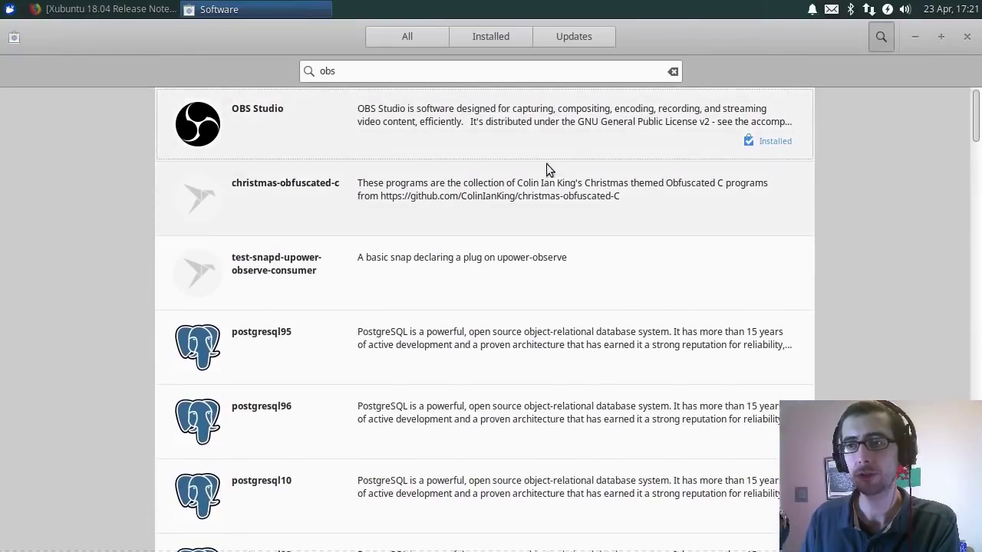
click(673, 72)
click(412, 35)
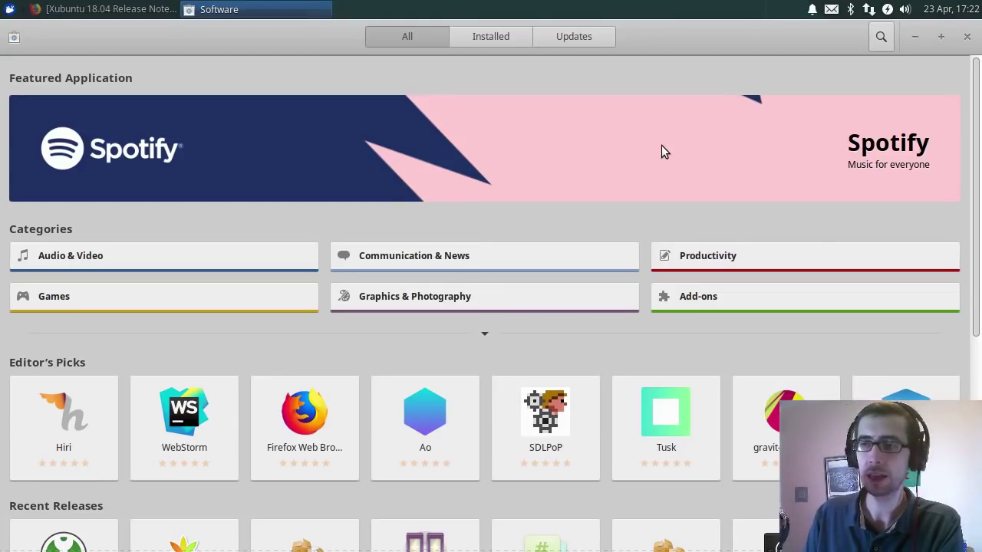
drag(976, 220, 954, 164)
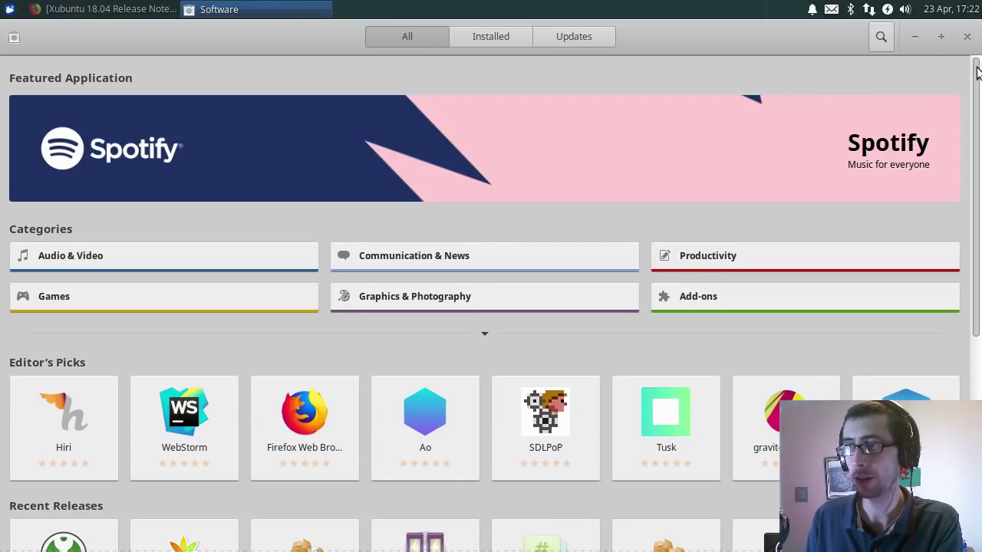
drag(975, 68, 948, 62)
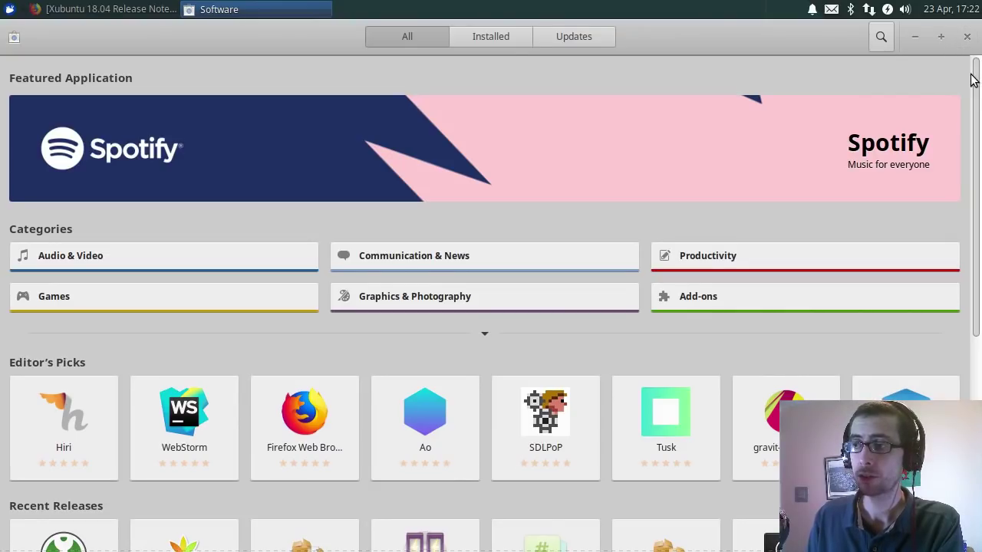
scroll(972, 111, down, 1)
scroll(972, 111, up, 1)
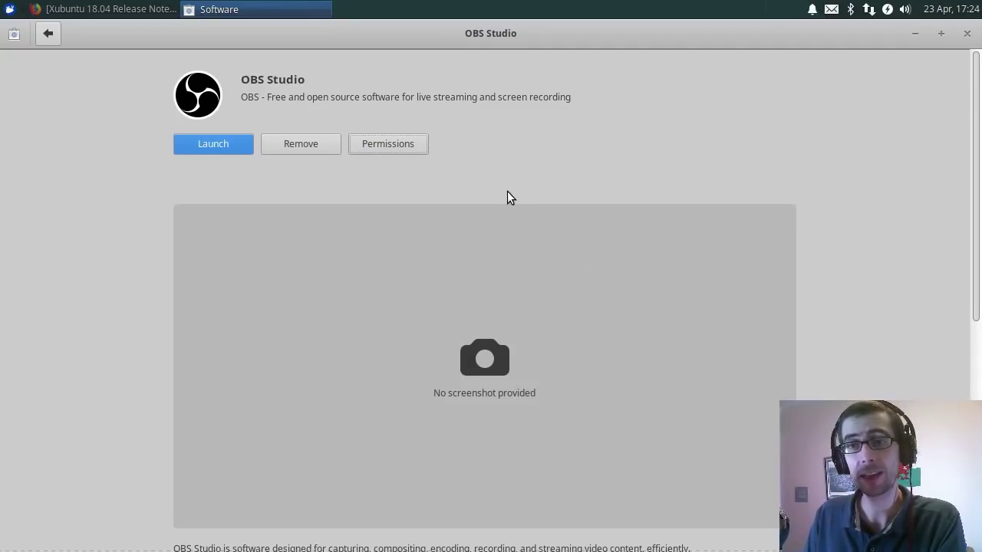
Step: Review the OBS Studio permissions without changing them, return to the search results, and clear the search term
click(397, 145)
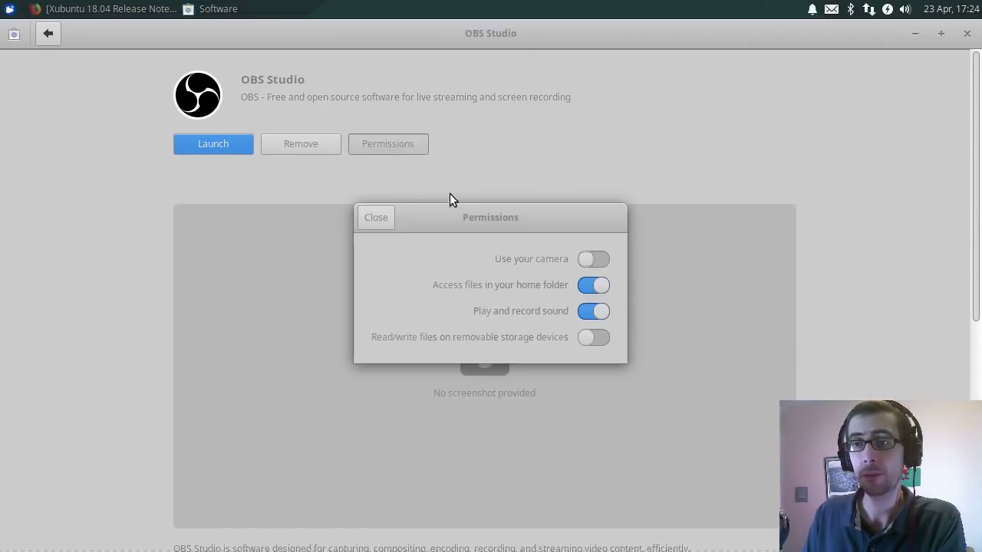
drag(465, 218, 569, 138)
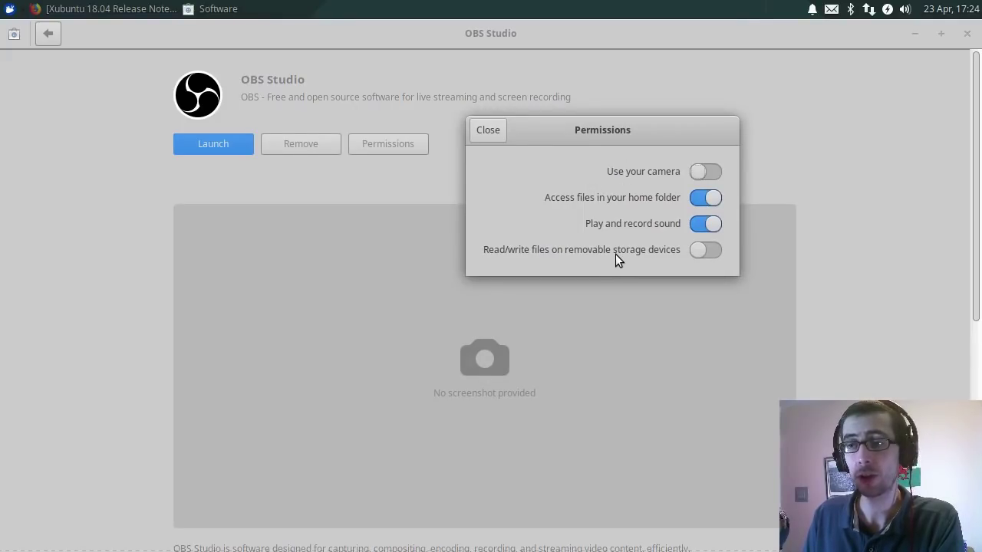
click(491, 132)
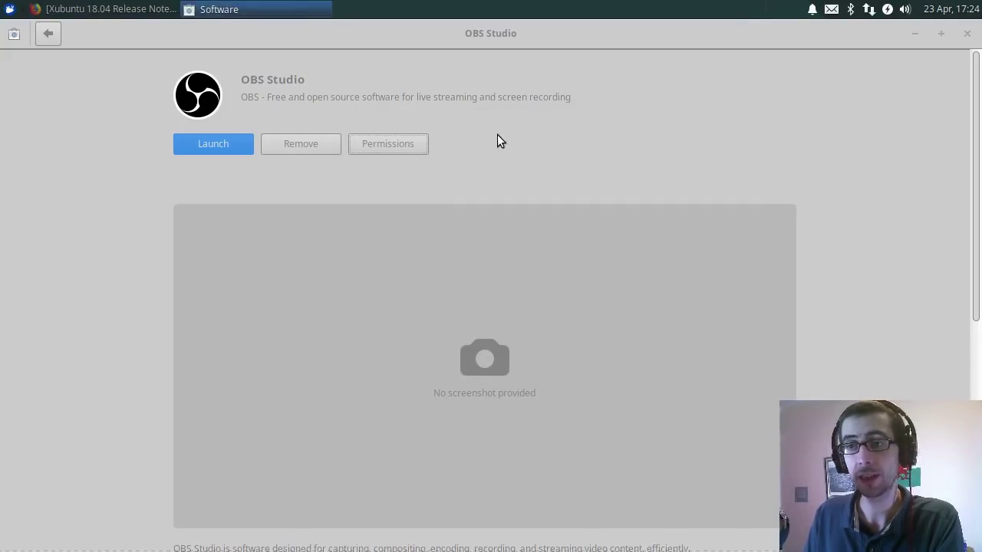
click(53, 37)
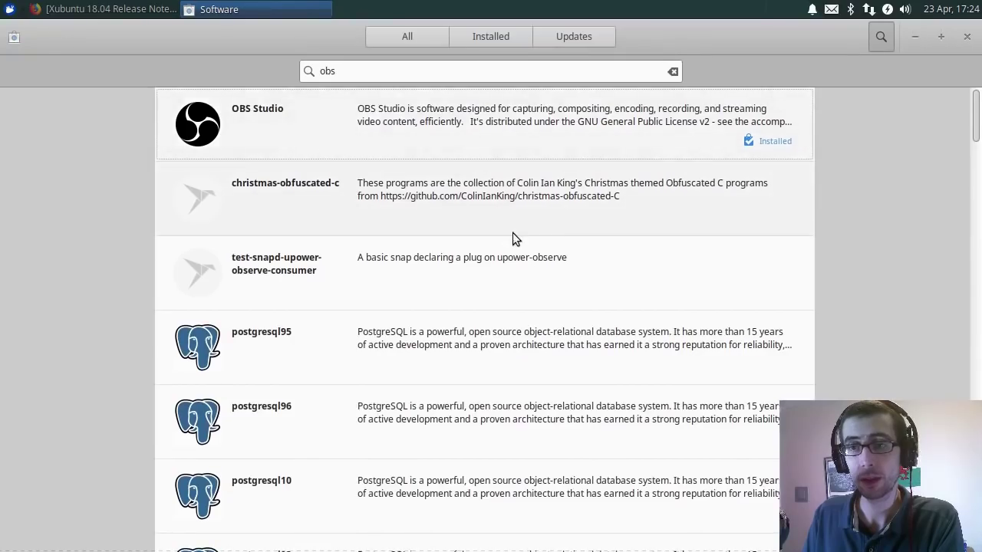
click(673, 72)
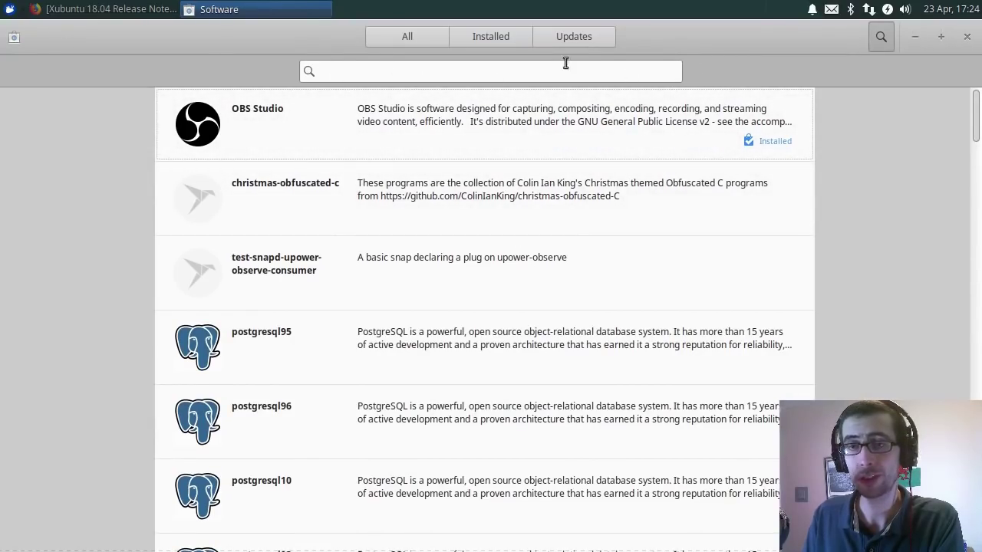